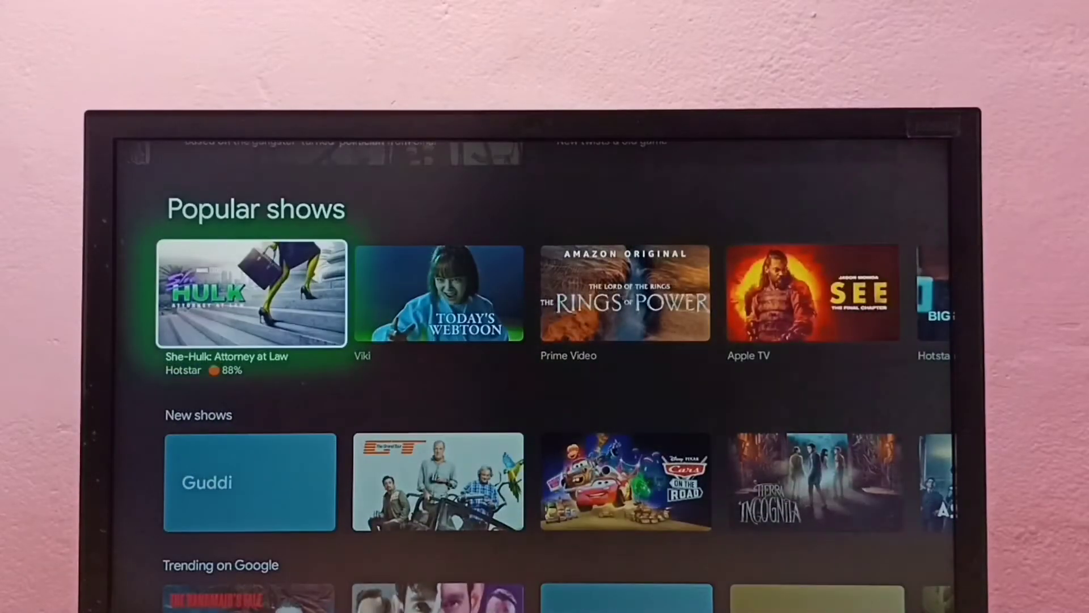
Step: Go from the Shows page to the top navigation and the profile panel for Settings
key("Up")
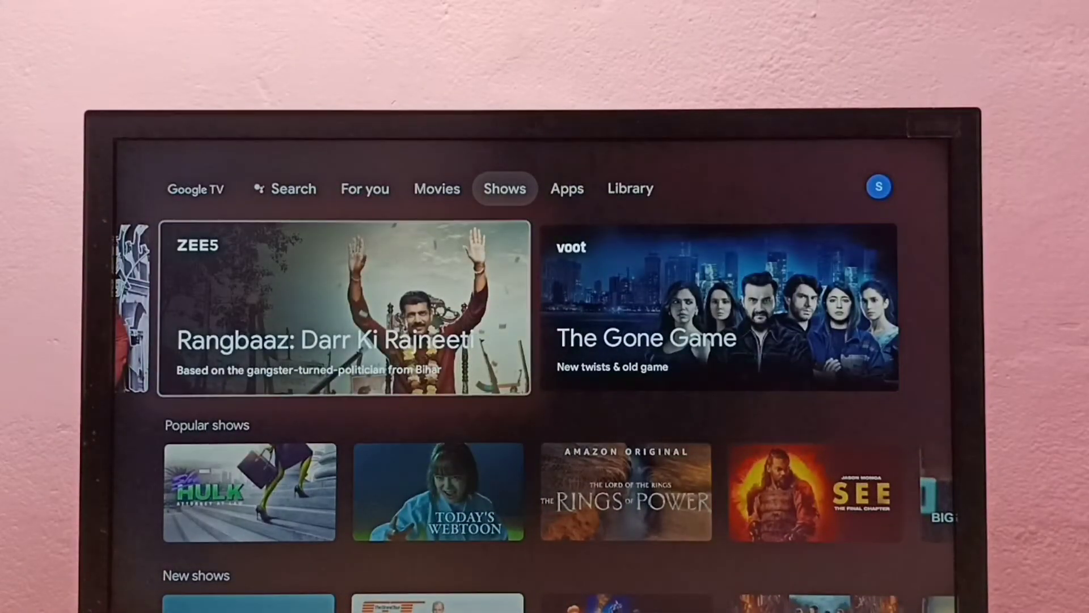
key("Up")
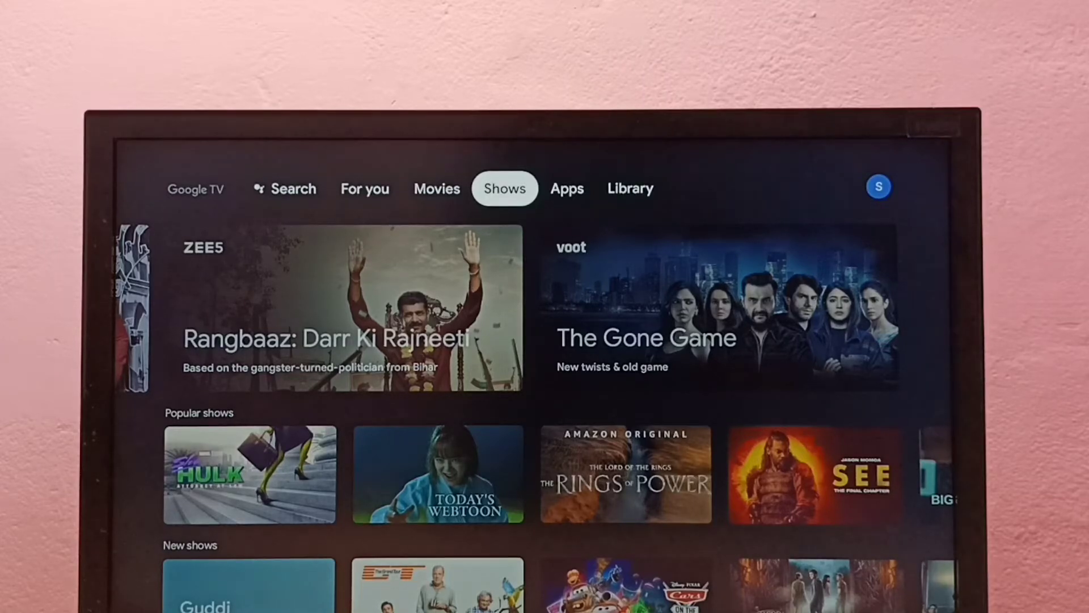
key("Right")
key("Right")
key("Right")
key("Return")
key("Down")
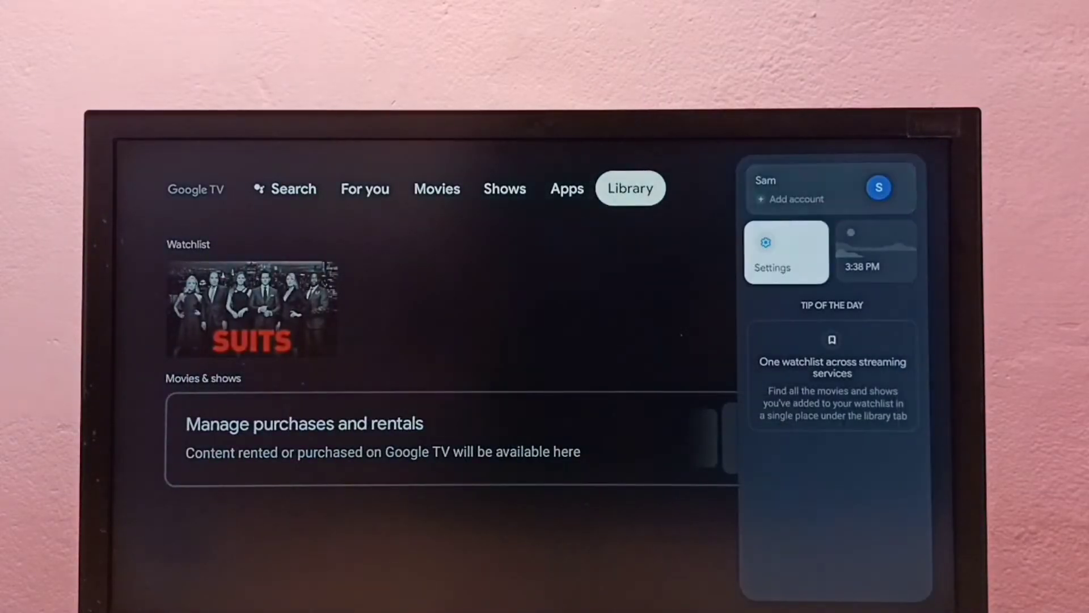
Step: Open Network & Internet and highlight FTTH-DAA1 to preview its excellent-signal details
key("Return")
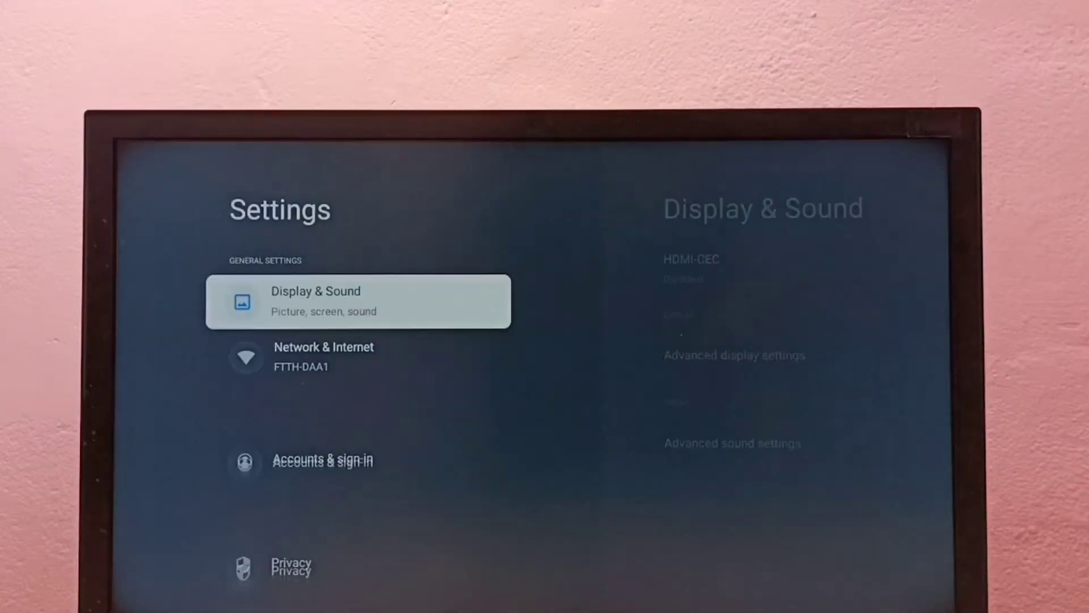
key("Down")
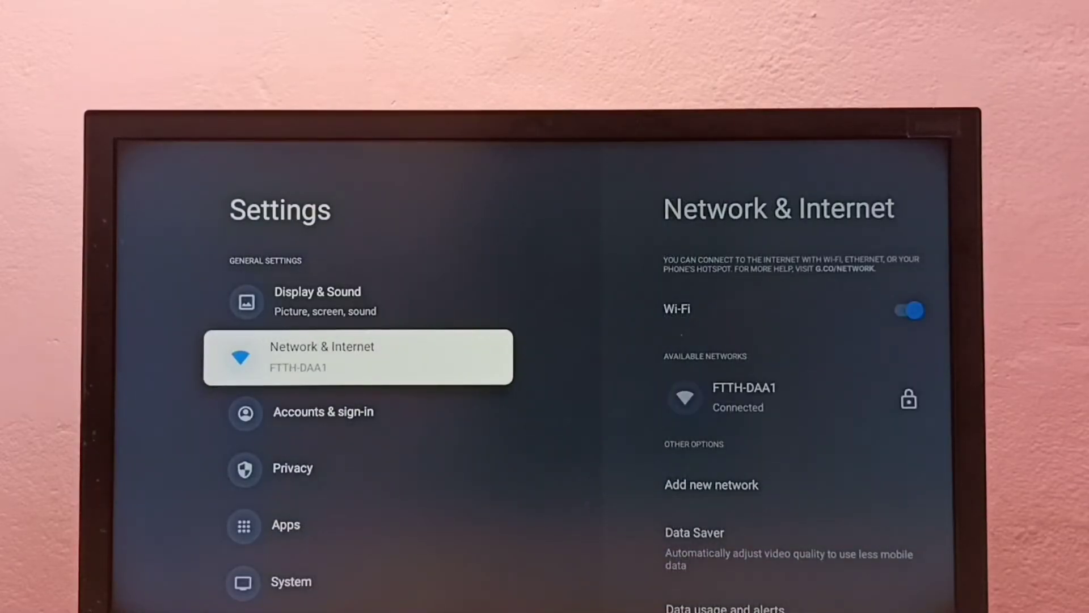
key("Return")
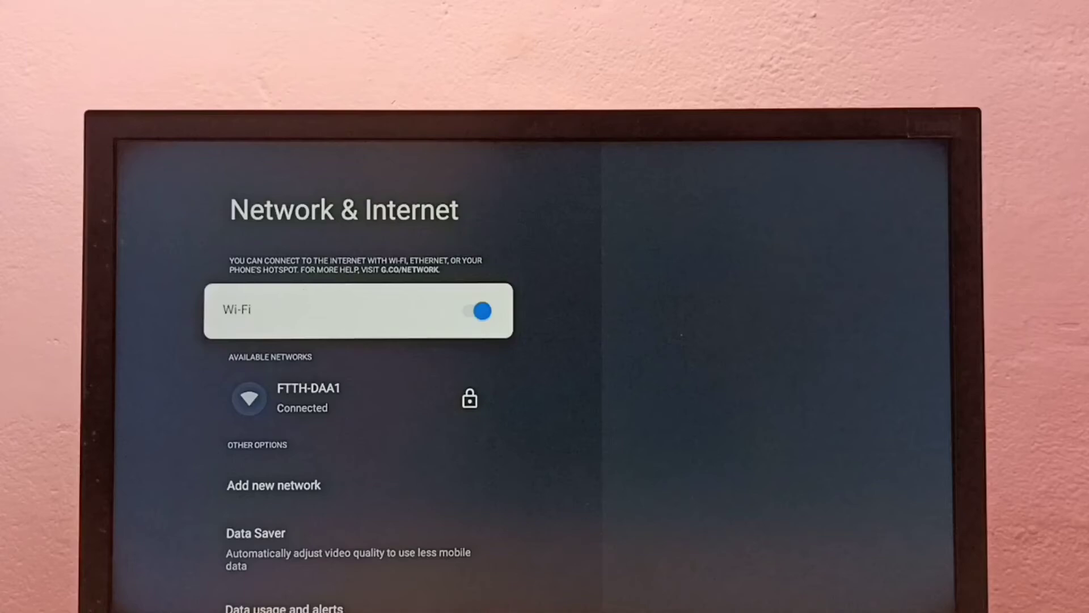
key("Down")
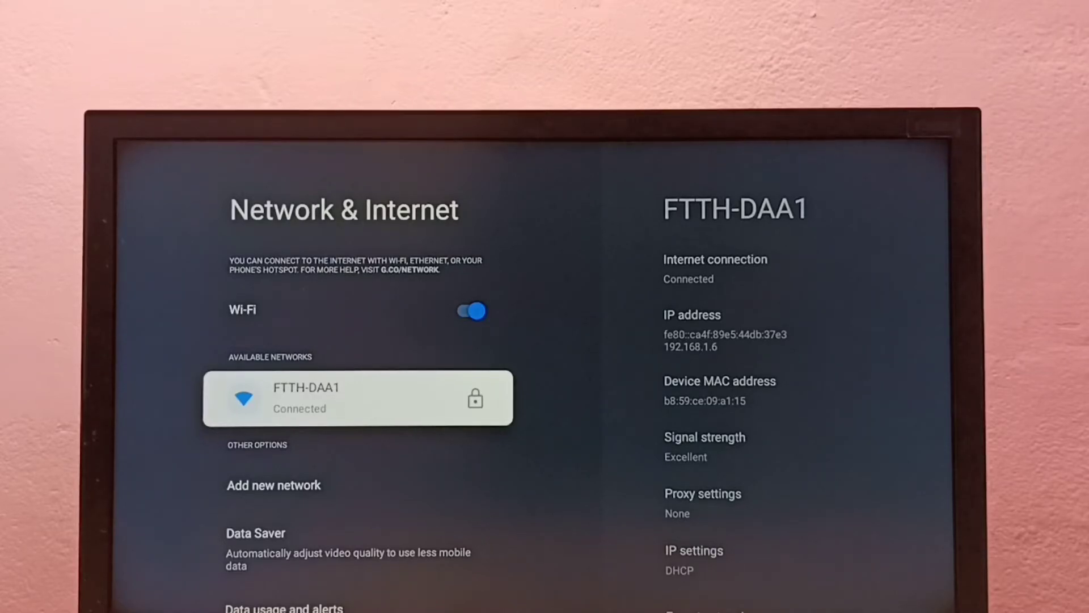
Step: Forget the FTTH-DAA1 network from its details page and confirm with OK
key("Return")
key("Down")
key("Down")
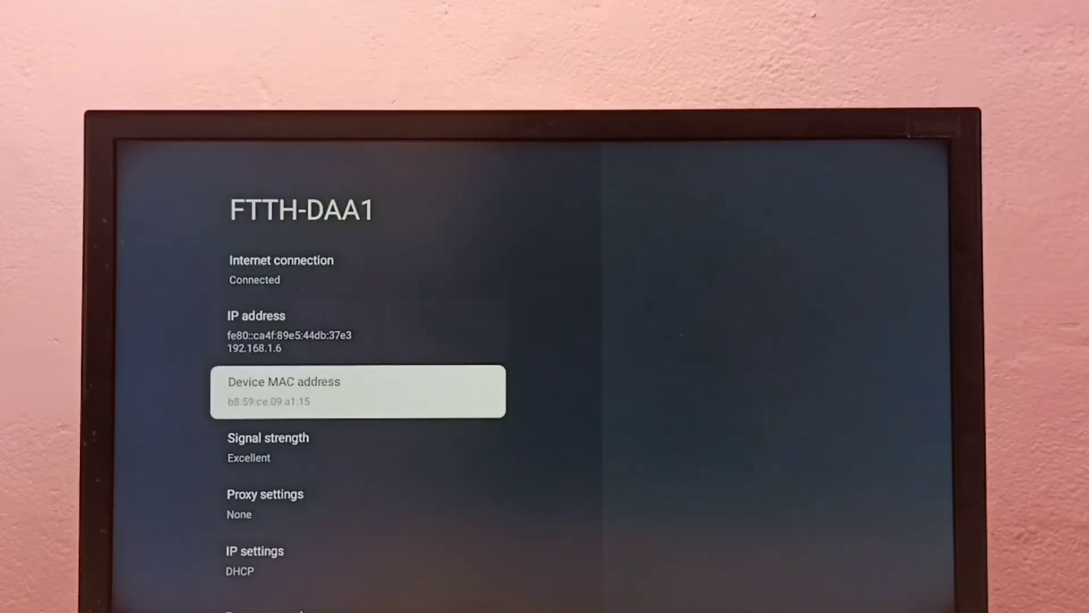
key("Down")
key("Down")
key("Down")
key("Down")
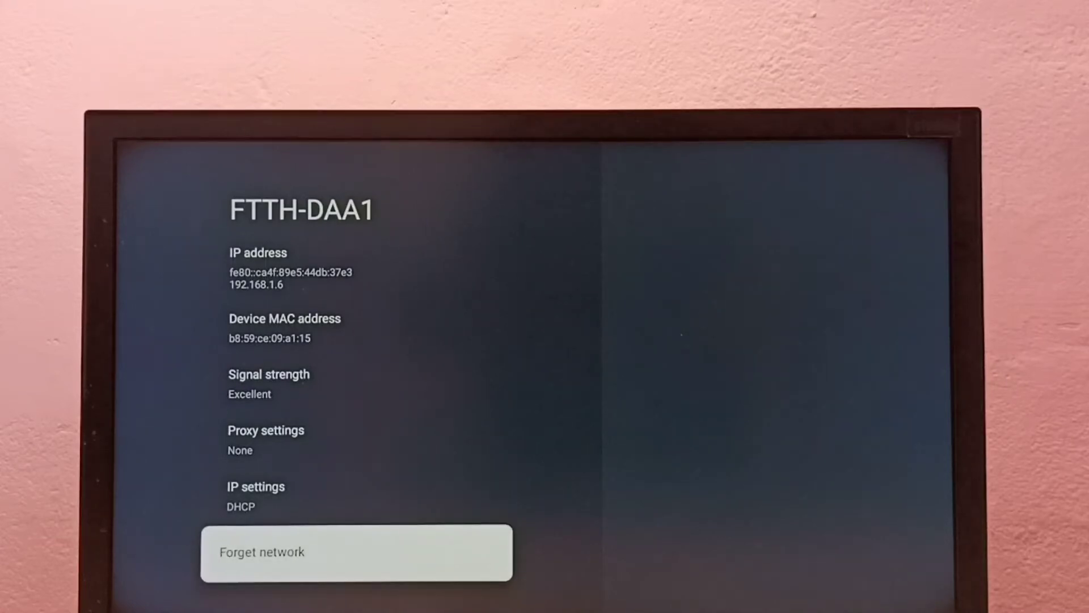
key("Return")
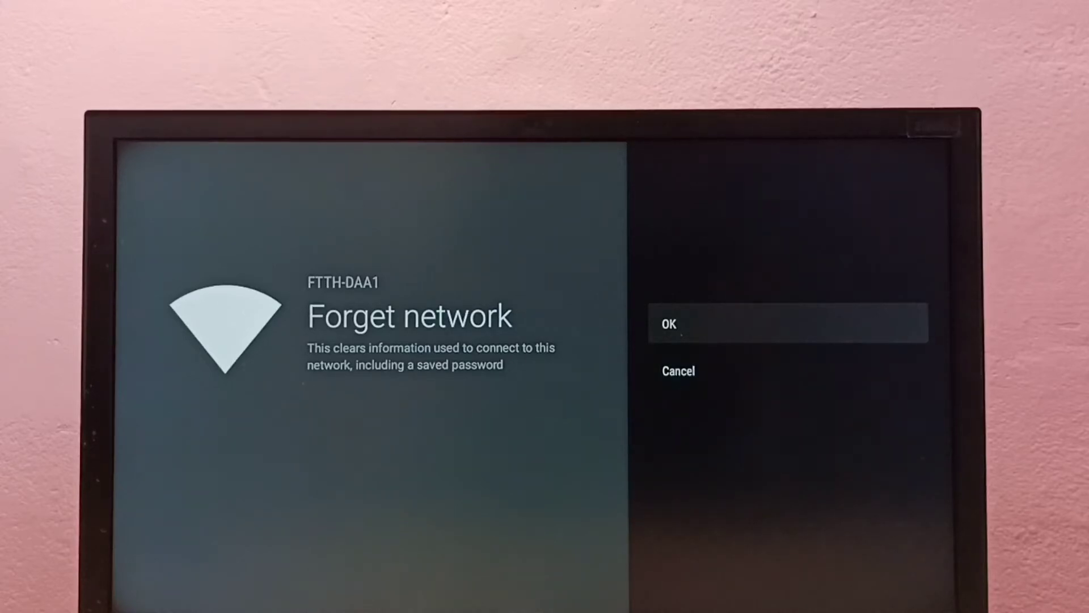
key("Return")
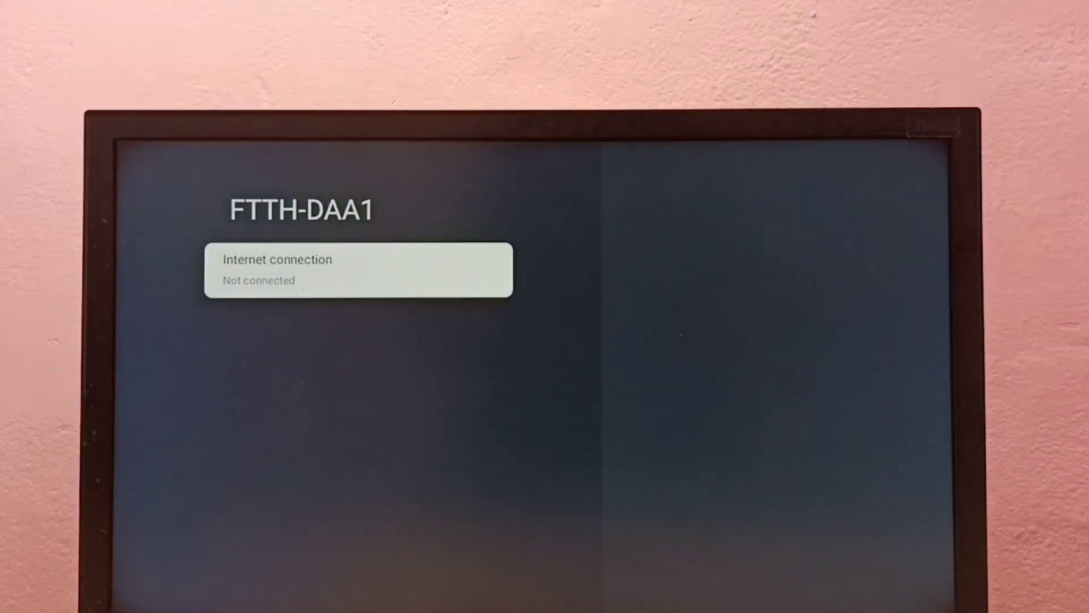
Step: Return to the Network & Internet list and select FTTH-DAA1 to enter its new password
key("Escape")
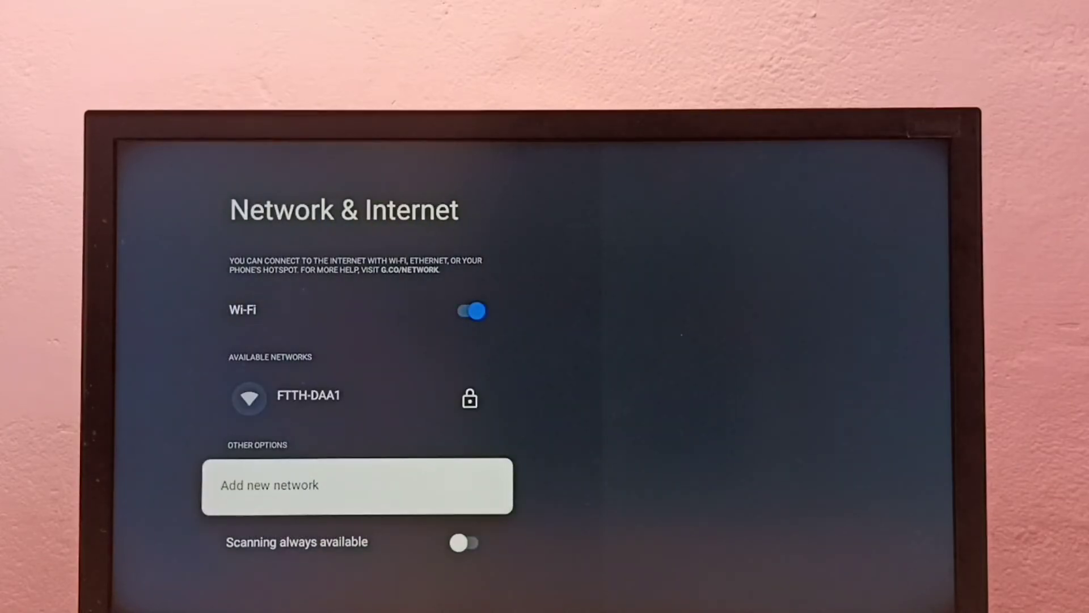
key("Up")
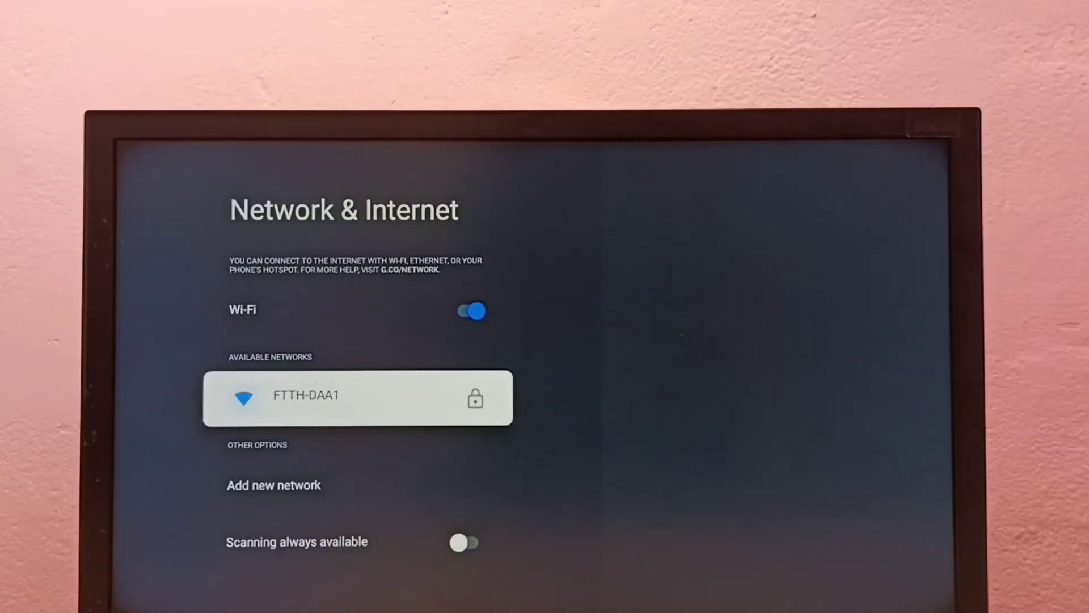
key("Return")
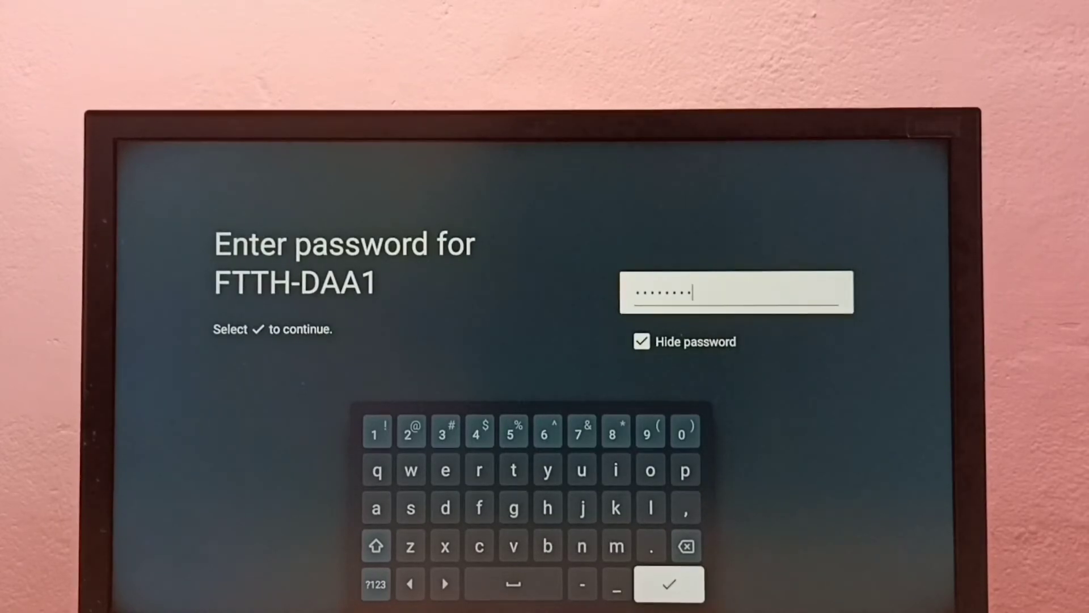
Step: Connect FTTH-DAA1 with the new password, exit Settings, and switch to the Movies page
key("Return")
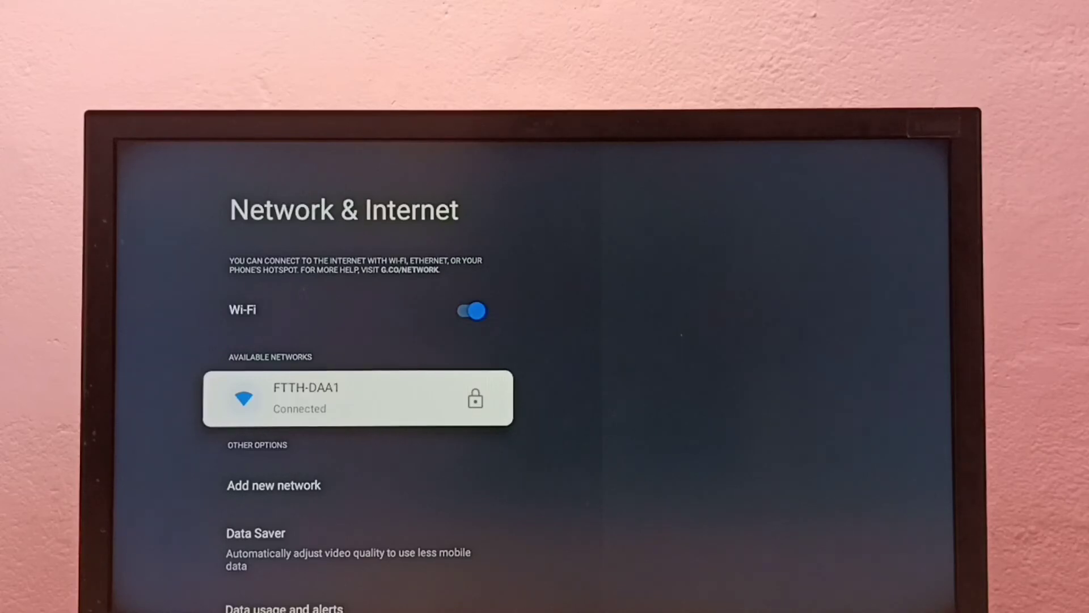
key("Escape")
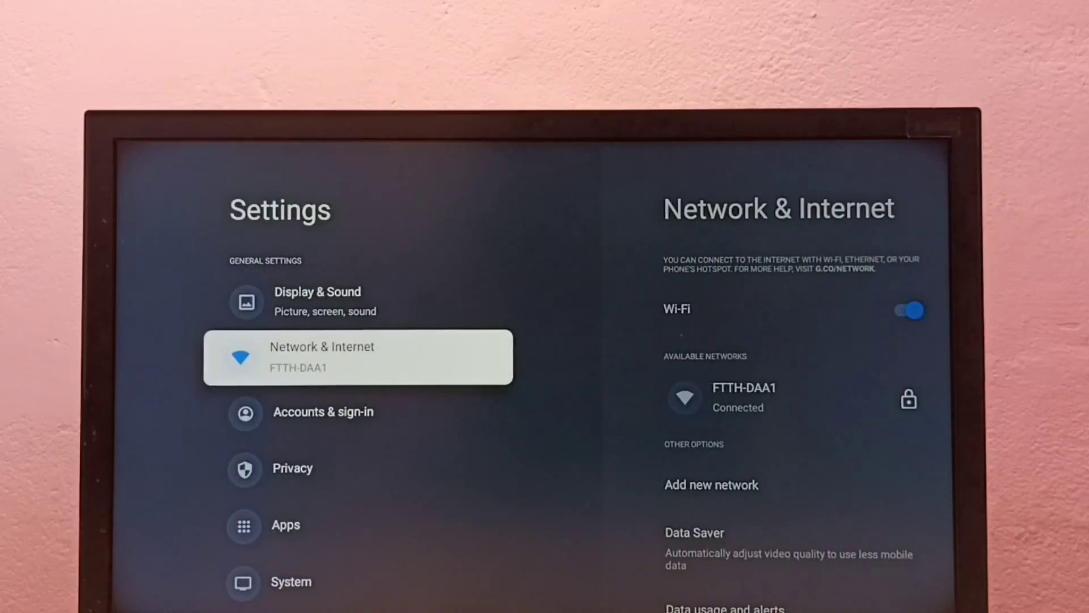
key("Escape")
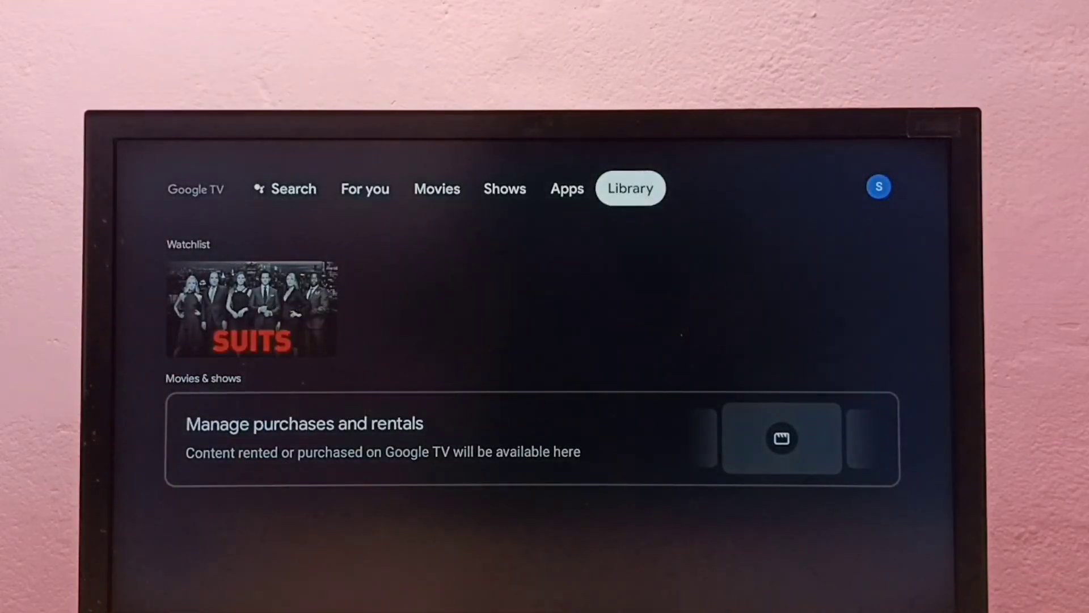
key("Left")
key("Left")
key("Left")
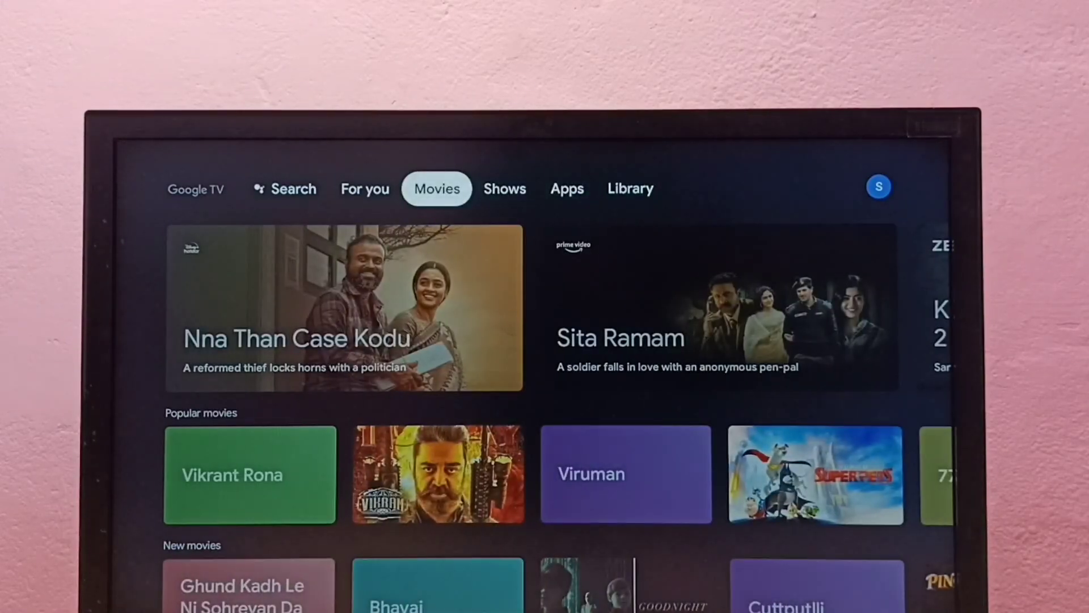